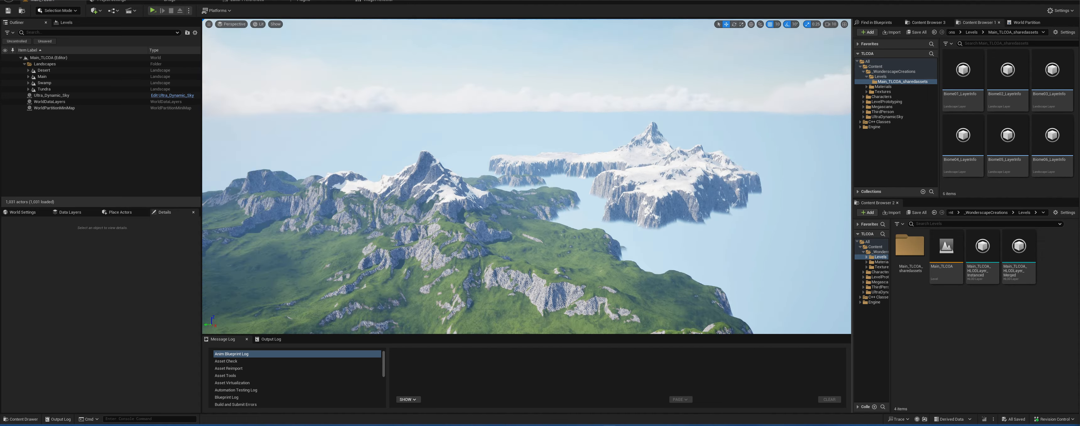
# - Show the World Settings and enlarge their panel so more of the world partition options fit
pyautogui.moveTo(580, 166); pyautogui.dragTo(473, 177, button='right')
pyautogui.click(20, 213)
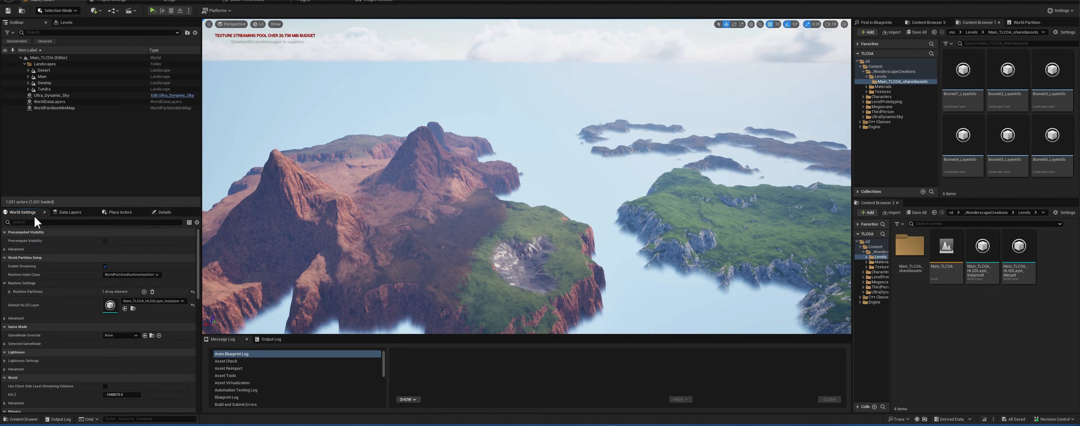
pyautogui.moveTo(106, 207); pyautogui.dragTo(104, 151)
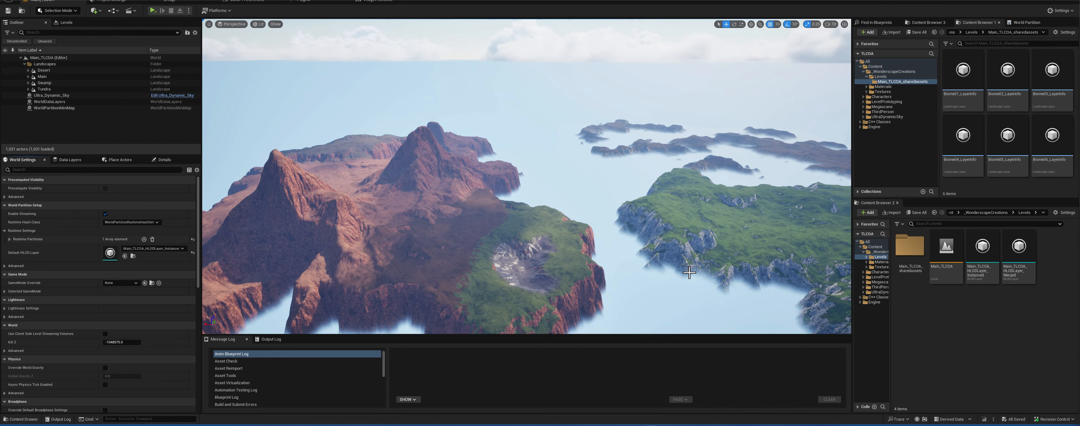
# - Expand the first runtime partition's Main Layer settings and enable its grid preview over the snowy mountains
pyautogui.moveTo(500, 216); pyautogui.dragTo(535, 223, button='right')
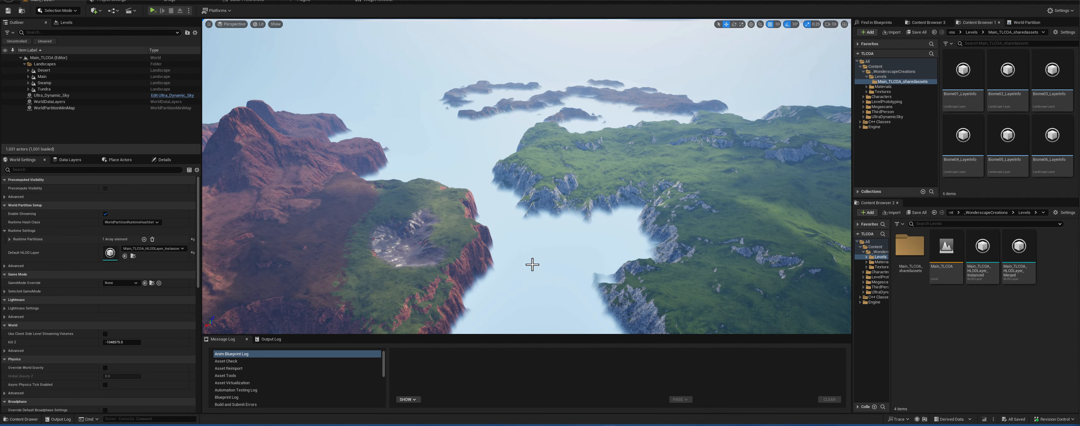
pyautogui.moveTo(533, 264); pyautogui.dragTo(577, 275, button='right')
pyautogui.press('w')
pyautogui.press('s')
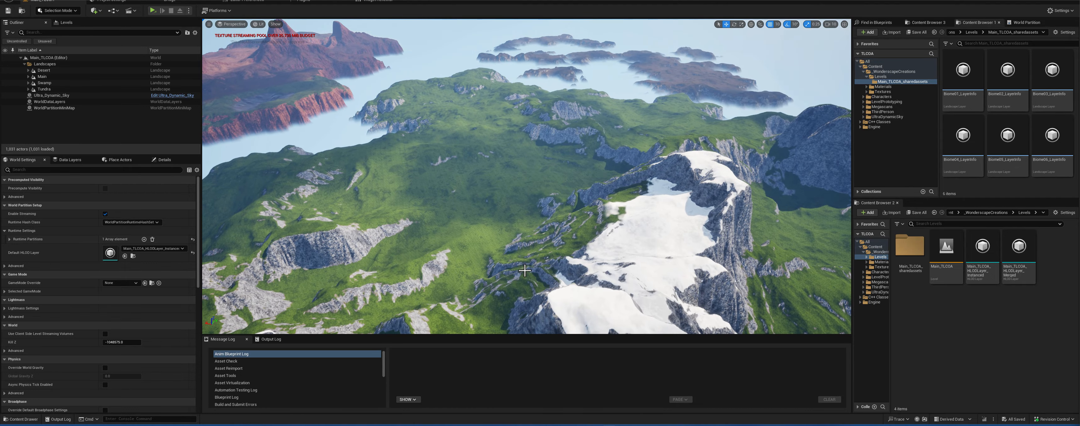
pyautogui.moveTo(227, 314); pyautogui.dragTo(226, 330, button='right')
pyautogui.press('w')
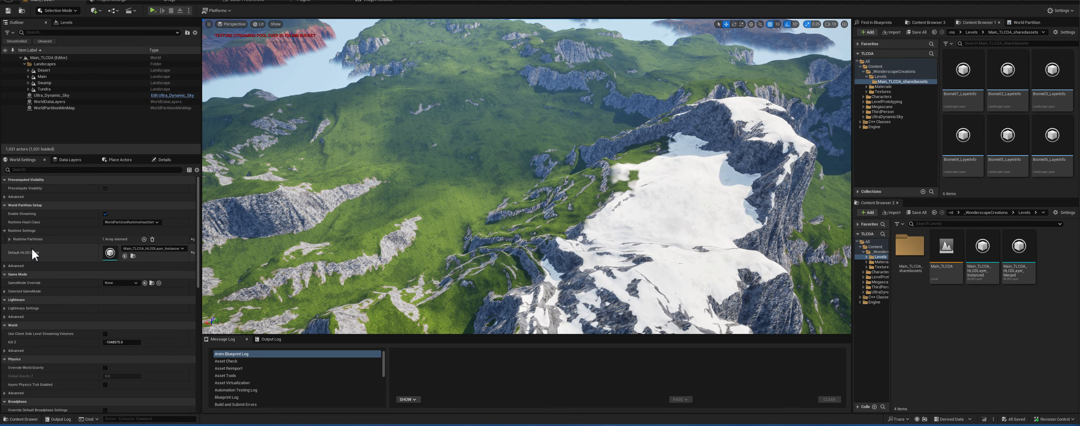
pyautogui.click(9, 239)
pyautogui.click(15, 248)
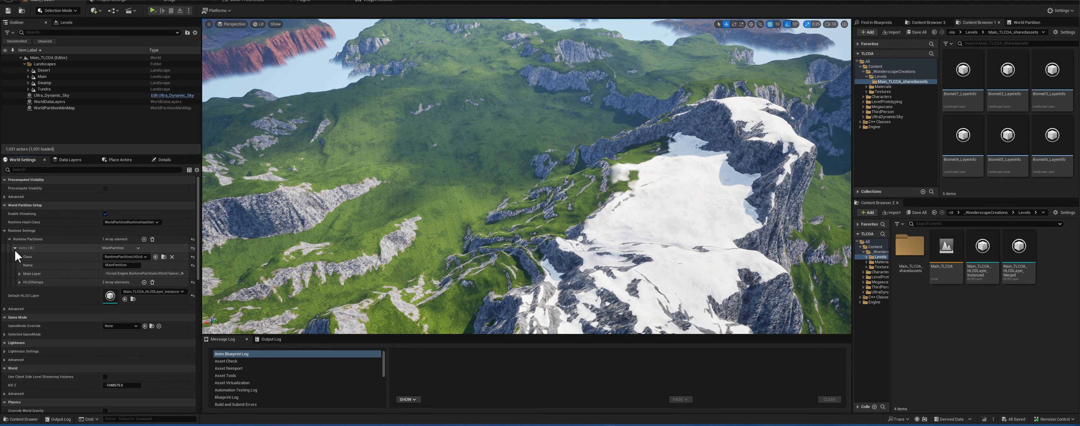
pyautogui.click(19, 274)
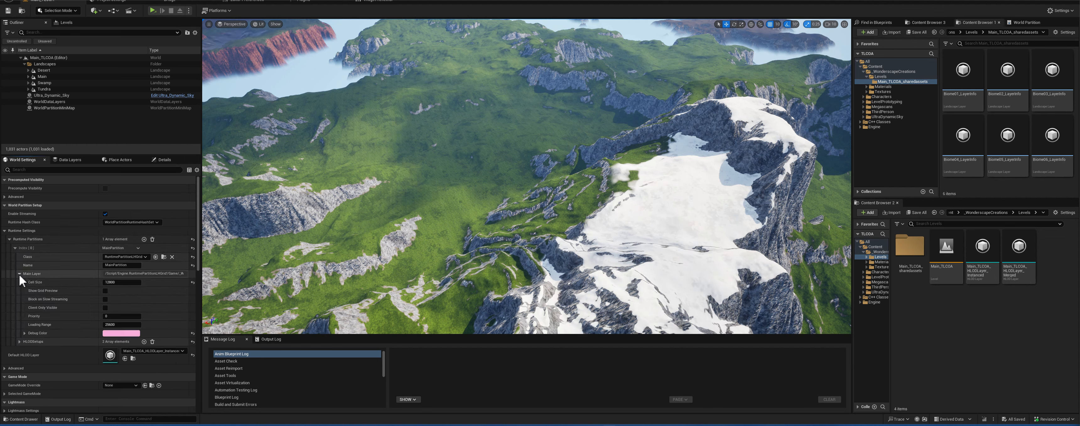
pyautogui.click(106, 291)
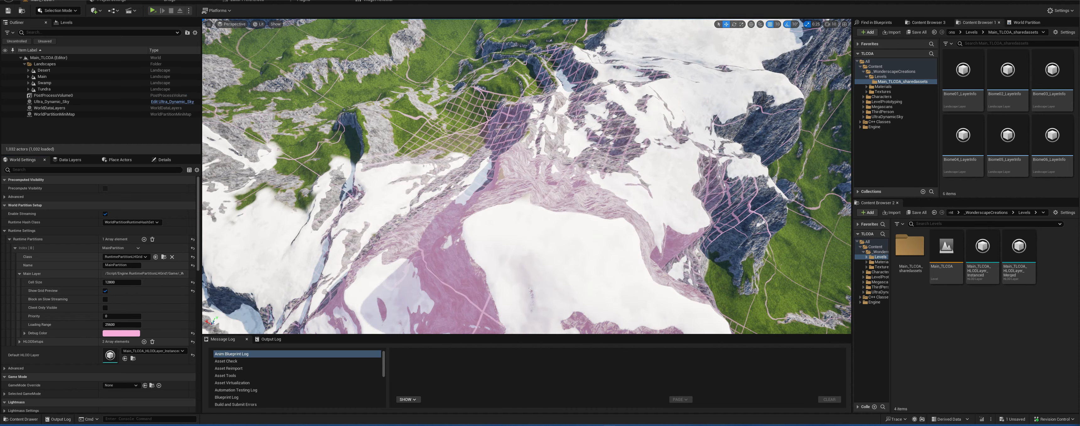
# - Examine the Main Layer's grid preview on the mountain terrain from above and from the side
pyautogui.moveTo(514, 256); pyautogui.dragTo(483, 257, button='right')
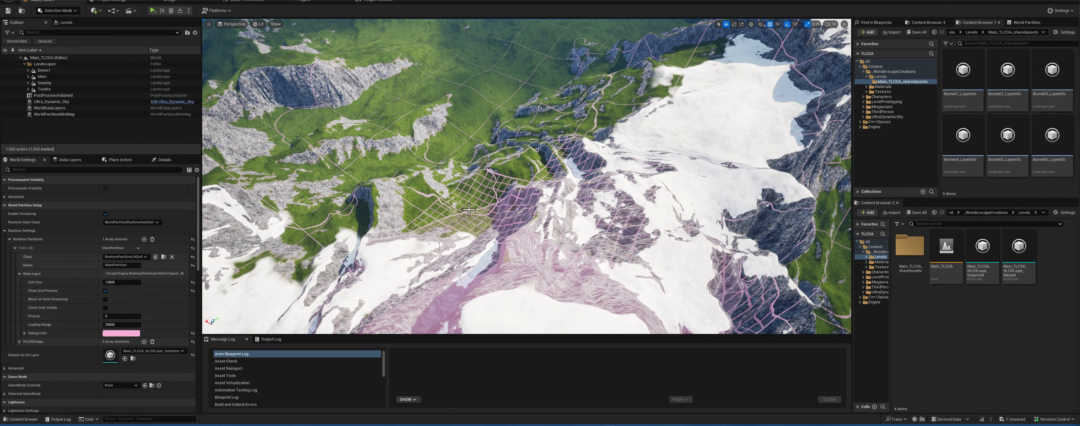
pyautogui.moveTo(377, 268); pyautogui.dragTo(400, 289, button='right')
pyautogui.moveTo(446, 206); pyautogui.dragTo(428, 214, button='right')
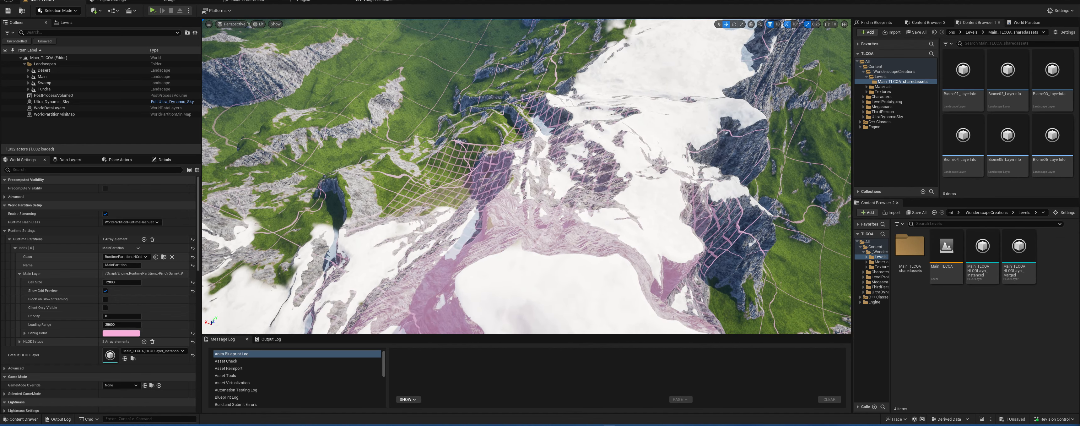
pyautogui.moveTo(473, 204); pyautogui.dragTo(472, 247, button='right')
pyautogui.press('s')
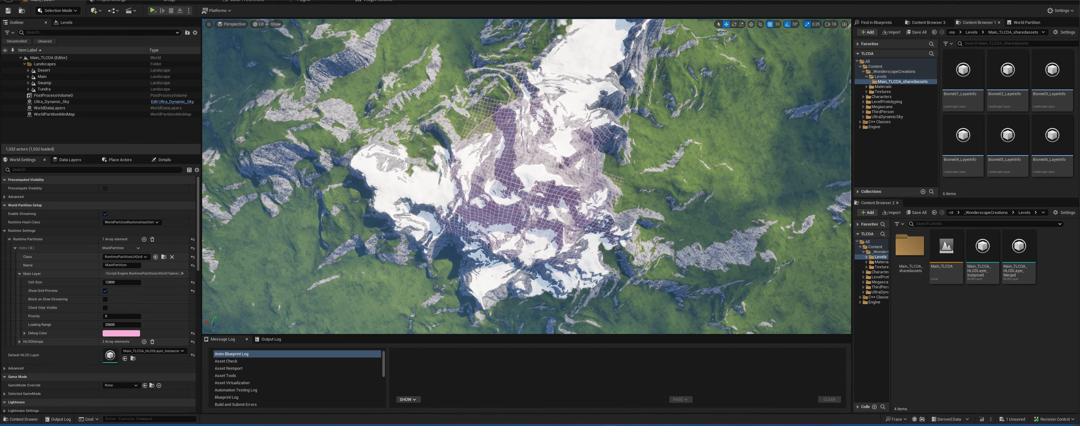
pyautogui.press('w')
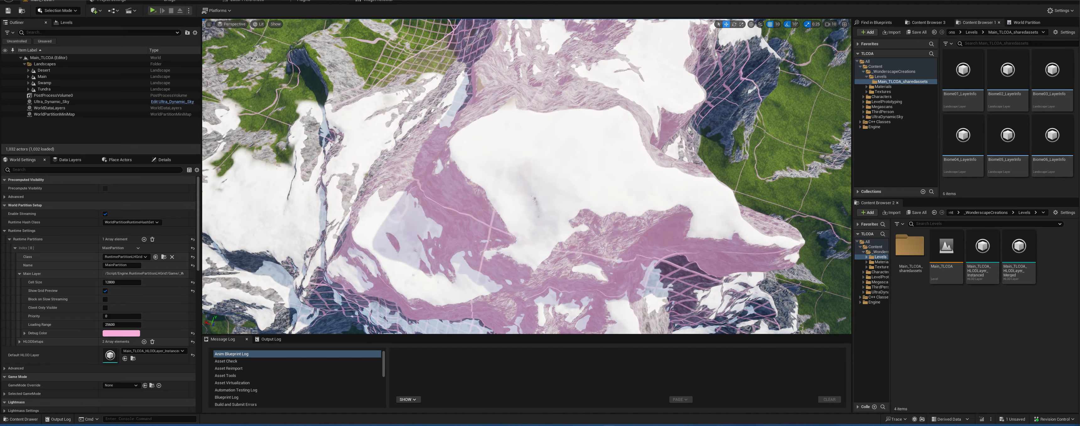
pyautogui.press('w')
pyautogui.moveTo(471, 247); pyautogui.dragTo(388, 185, button='right')
pyautogui.press('w')
pyautogui.press('w')
pyautogui.press('s')
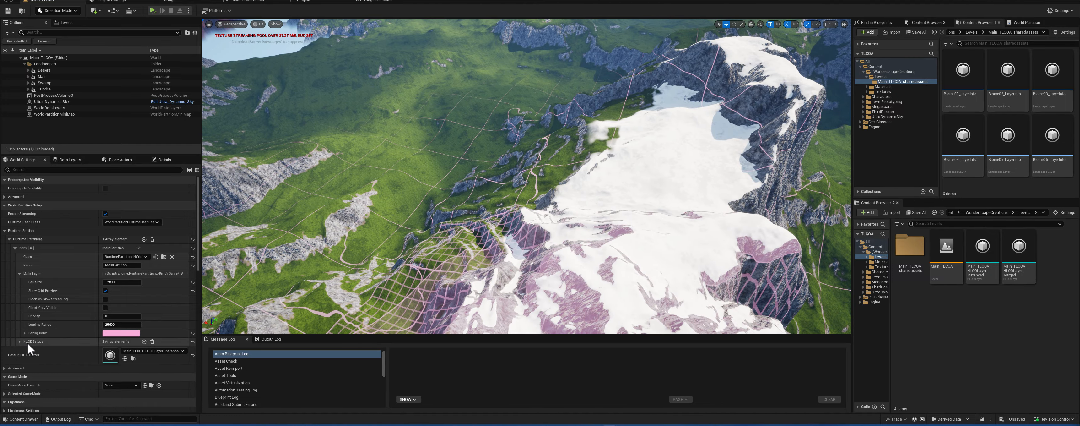
# - Expand the first HLOD setup of the runtime partition, including its HLOD layers and Partition Layer settings
pyautogui.click(19, 341)
pyautogui.click(25, 350)
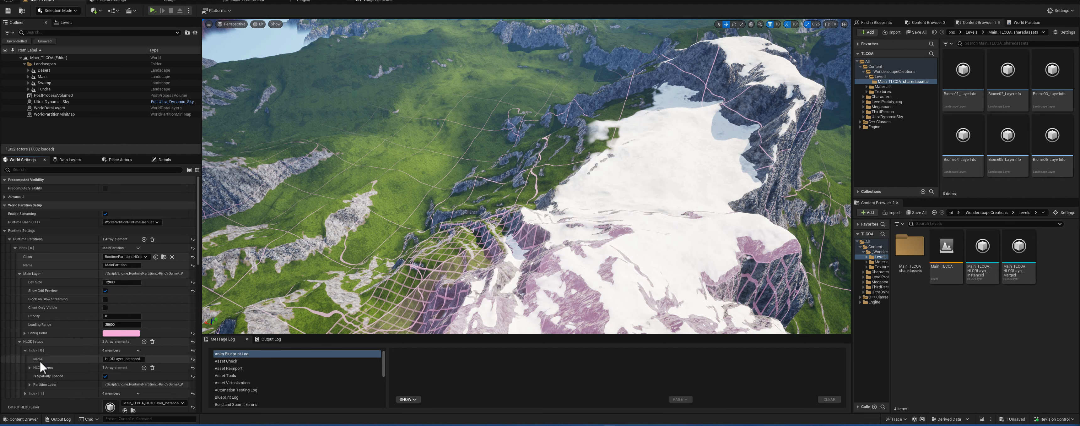
pyautogui.click(29, 367)
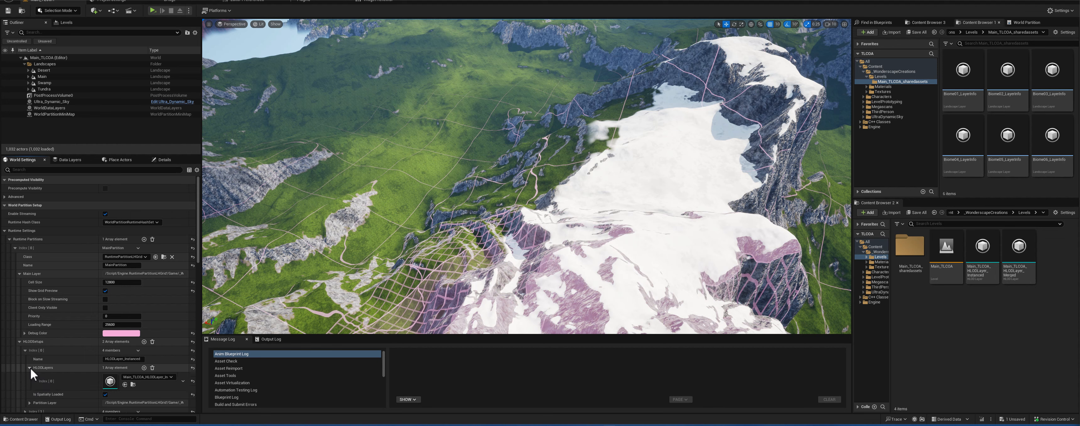
pyautogui.scroll(-2, 46, 367)
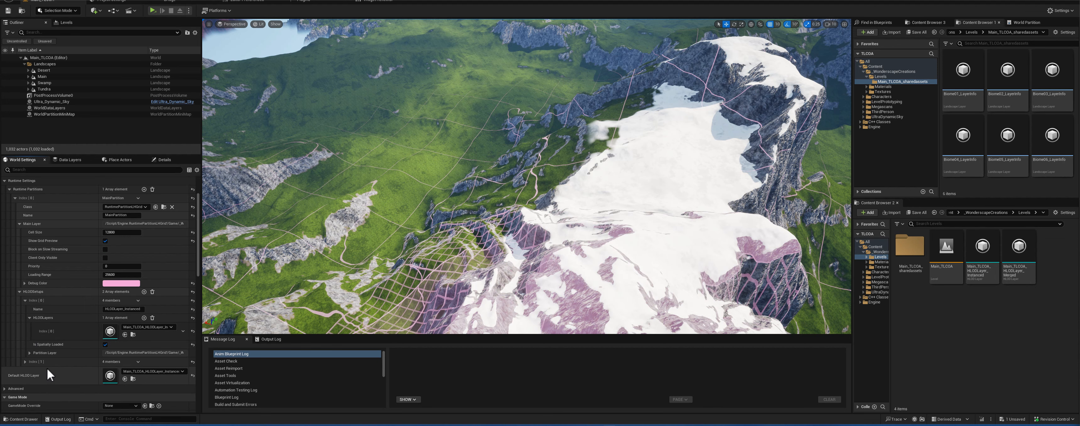
pyautogui.click(29, 353)
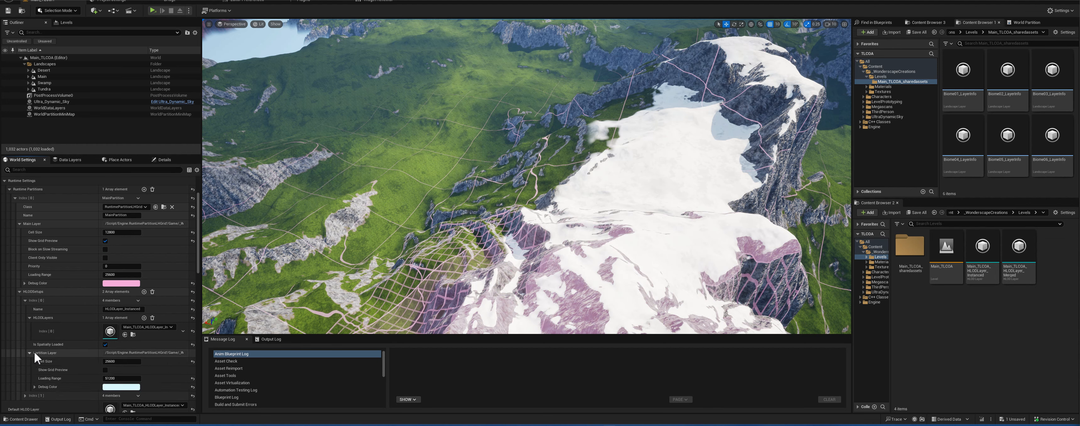
# - Disable the Main Layer's grid preview, enable it for the HLODLayer_Instanced partition layer, and inspect that grid on the terrain
pyautogui.click(105, 241)
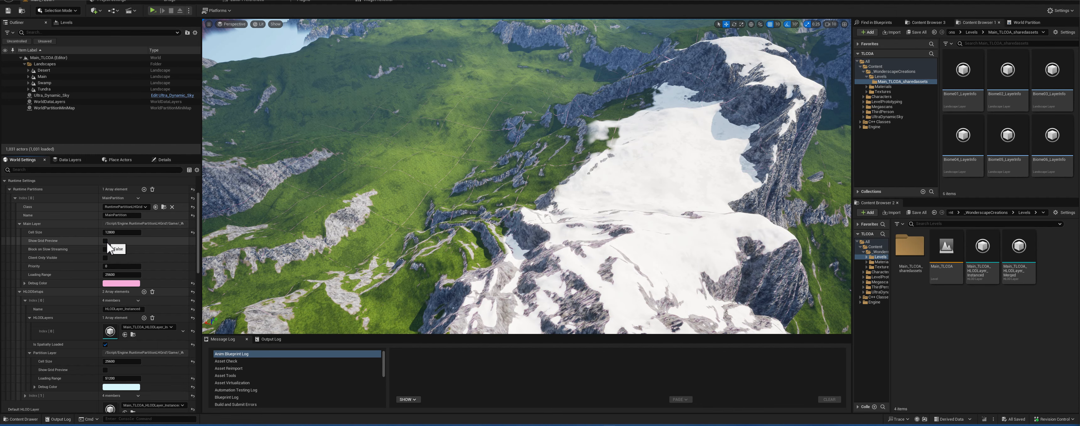
pyautogui.click(105, 370)
pyautogui.moveTo(526, 176); pyautogui.dragTo(505, 117, button='right')
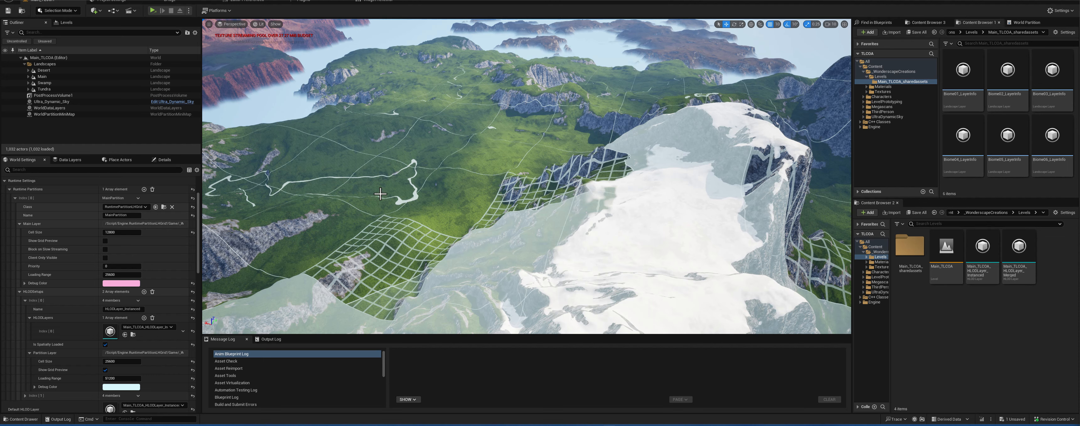
pyautogui.moveTo(380, 194); pyautogui.dragTo(325, 214, button='right')
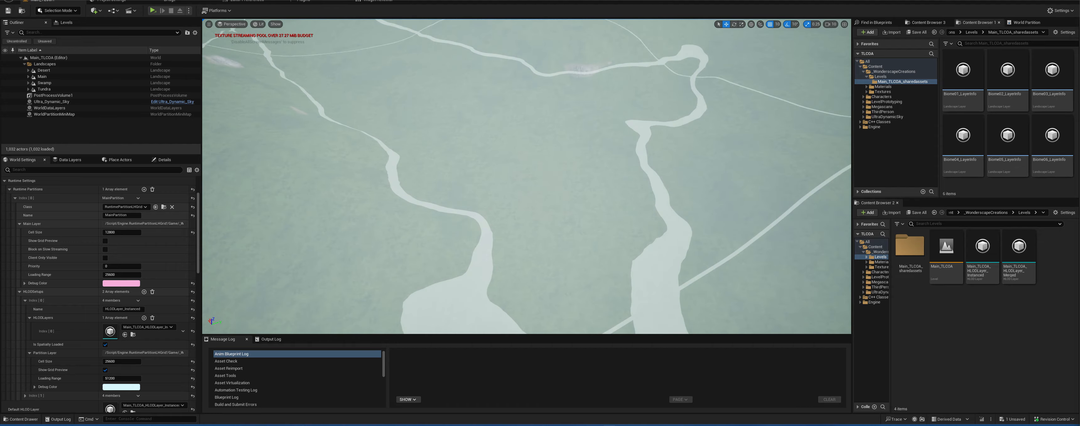
pyautogui.moveTo(325, 214); pyautogui.dragTo(379, 194, button='right')
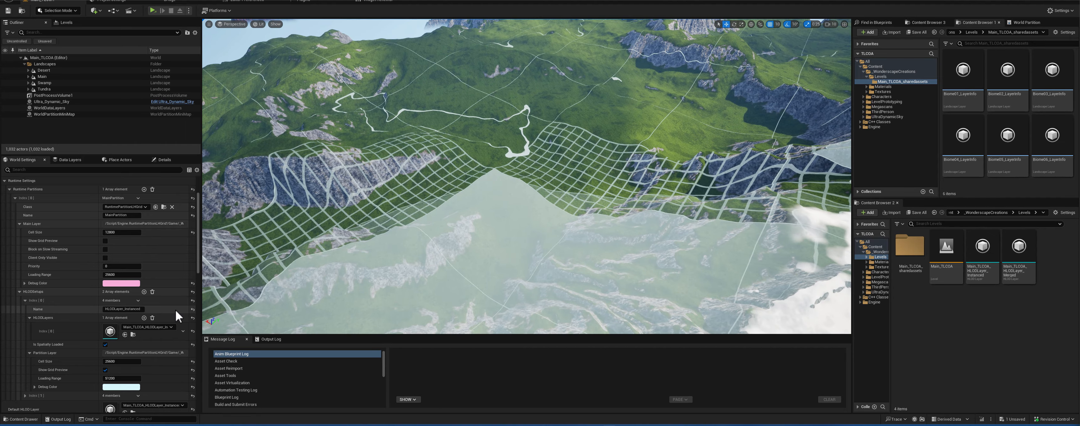
pyautogui.moveTo(466, 233); pyautogui.dragTo(344, 274, button='right')
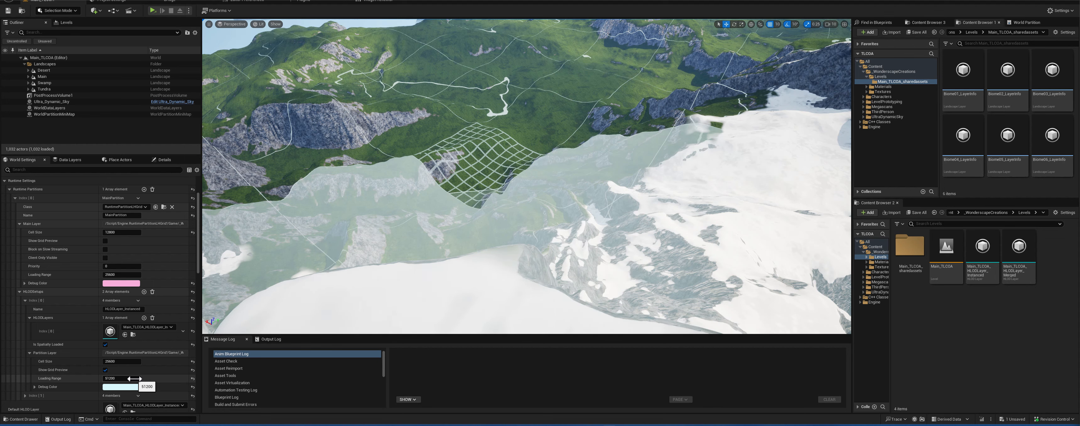
# - Set the HLODLayer_Instanced partition layer's cell size to 2560 and its loading range to 101200
pyautogui.click(124, 361)
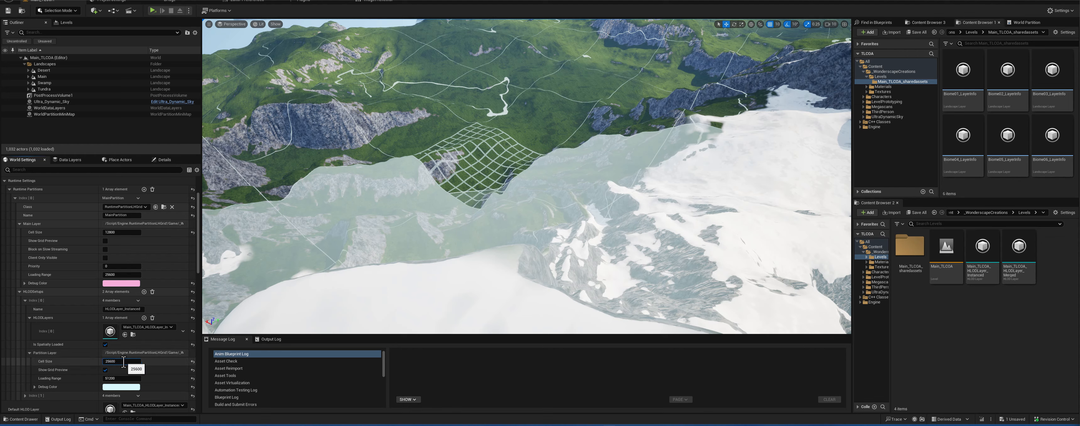
pyautogui.press('Return')
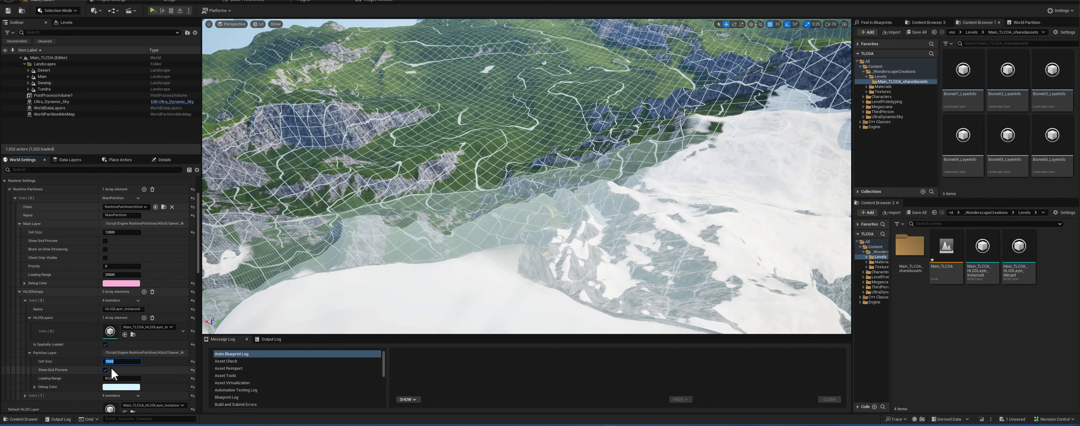
pyautogui.click(107, 378)
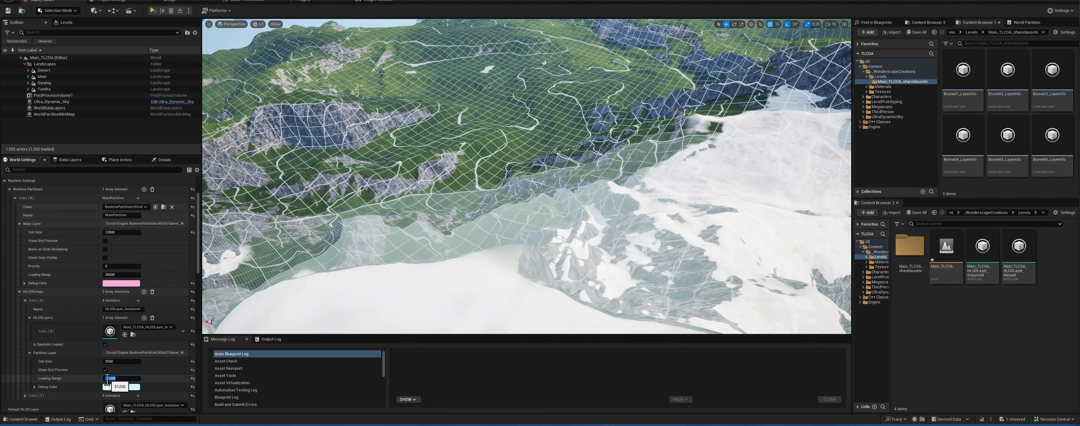
pyautogui.moveTo(108, 379); pyautogui.dragTo(105, 379)
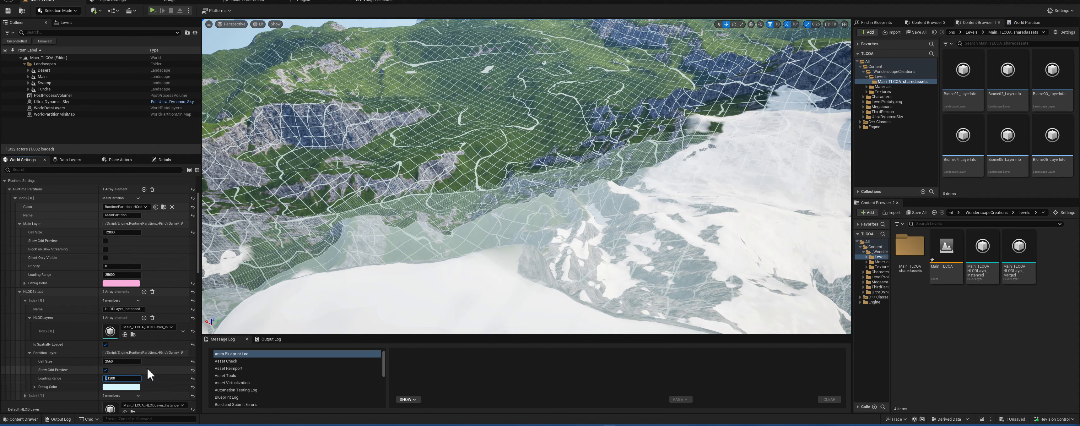
pyautogui.write('10')
pyautogui.press('Return')
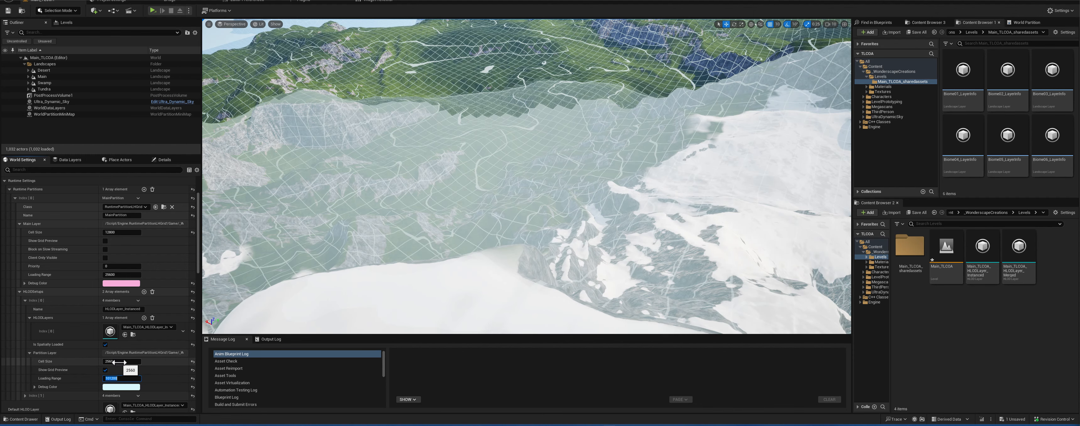
pyautogui.click(88, 358)
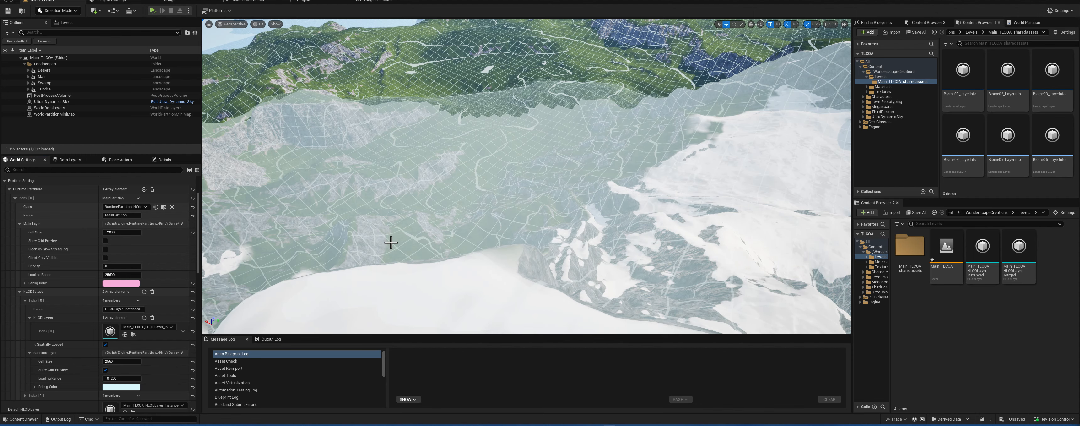
pyautogui.moveTo(389, 236); pyautogui.dragTo(340, 208, button='right')
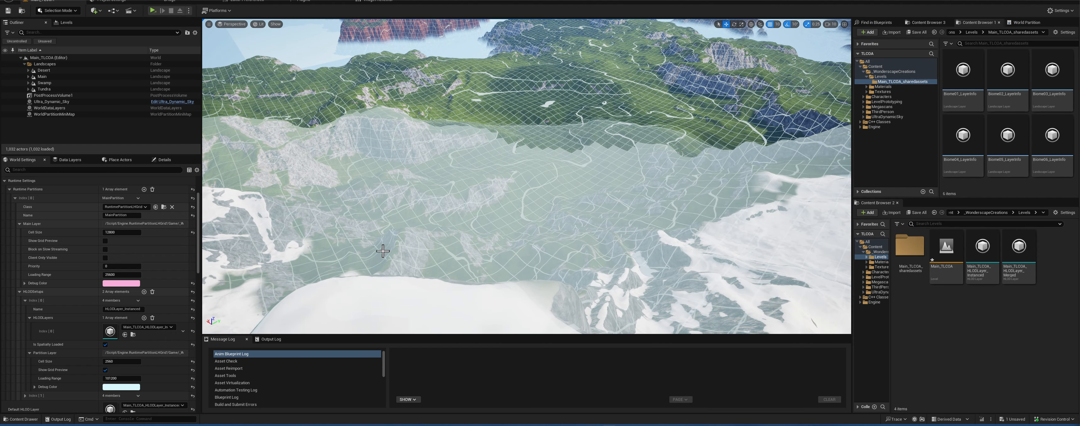
# - Disable the HLODLayer_Instanced partition layer's grid preview and enable the Main Layer's preview again
pyautogui.click(105, 369)
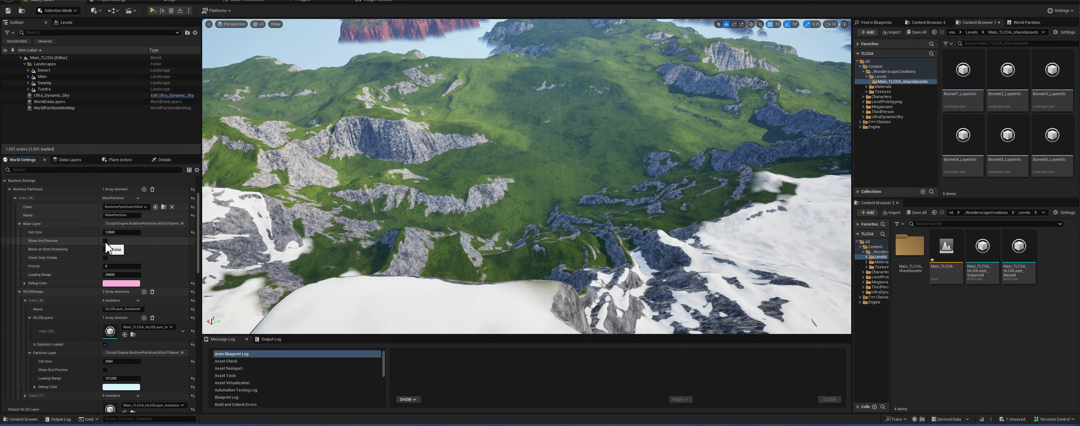
pyautogui.click(105, 242)
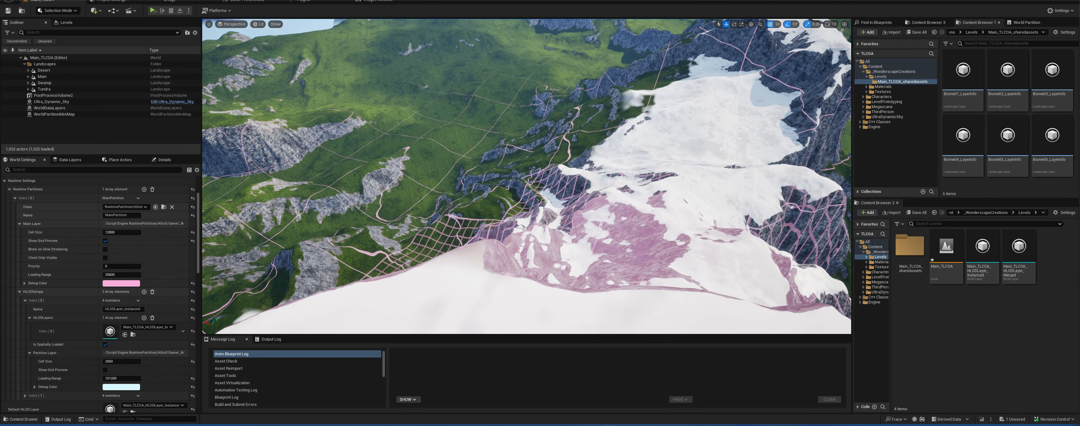
pyautogui.press('w')
pyautogui.moveTo(228, 236); pyautogui.dragTo(228, 235, button='right')
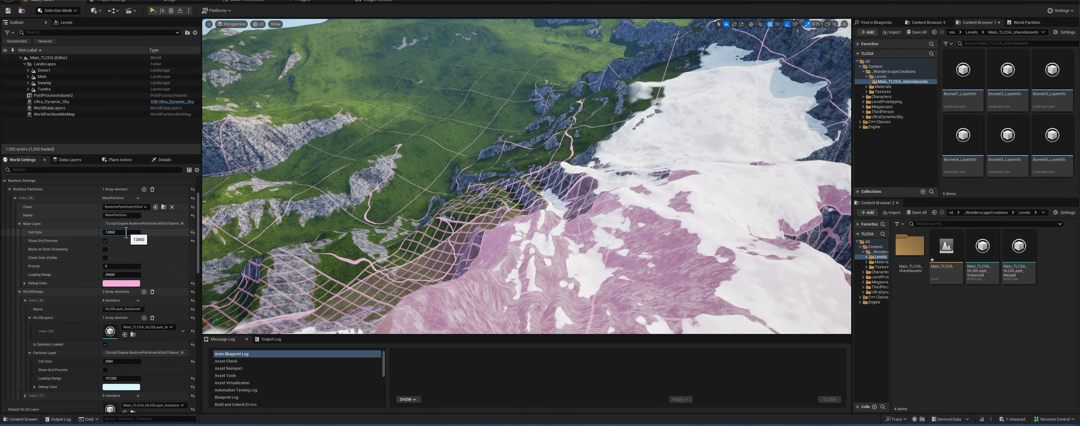
# - Set the Main Layer's cell size to 10000 after trying 1600 and comparing the grid preview on the terrain
pyautogui.press('Return')
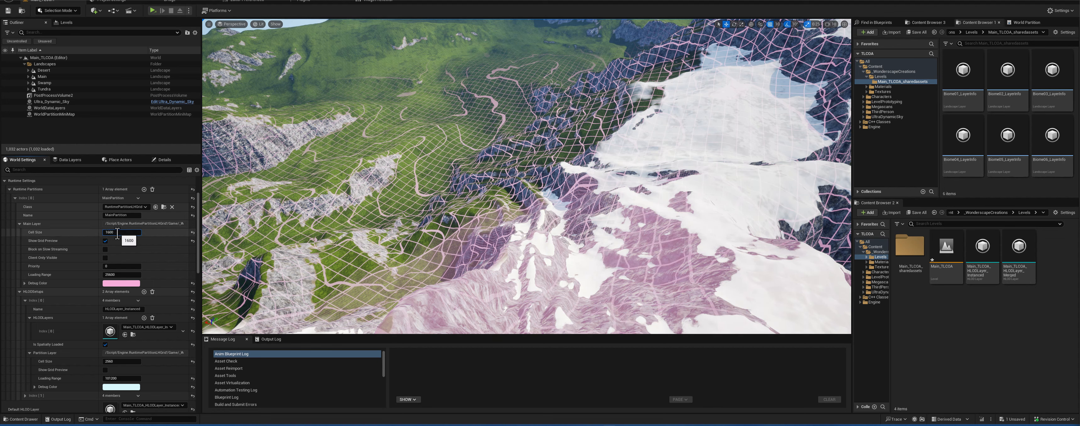
pyautogui.press('Return')
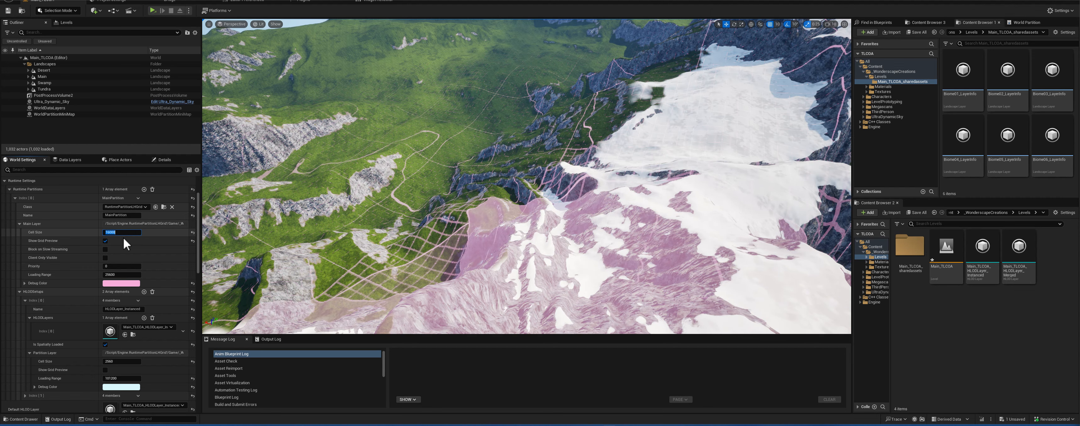
pyautogui.moveTo(110, 235); pyautogui.dragTo(107, 233)
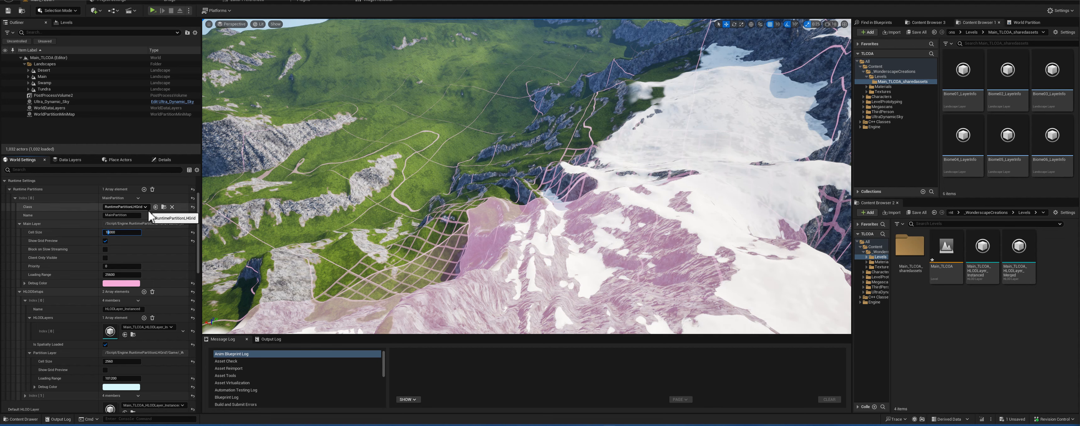
pyautogui.press('Return')
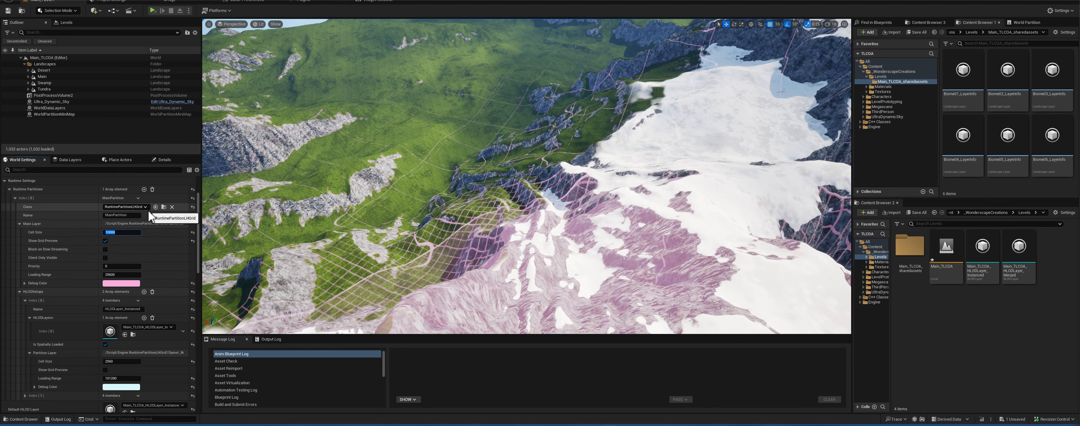
# - Set the Main Layer's loading range to 50000
pyautogui.click(121, 275)
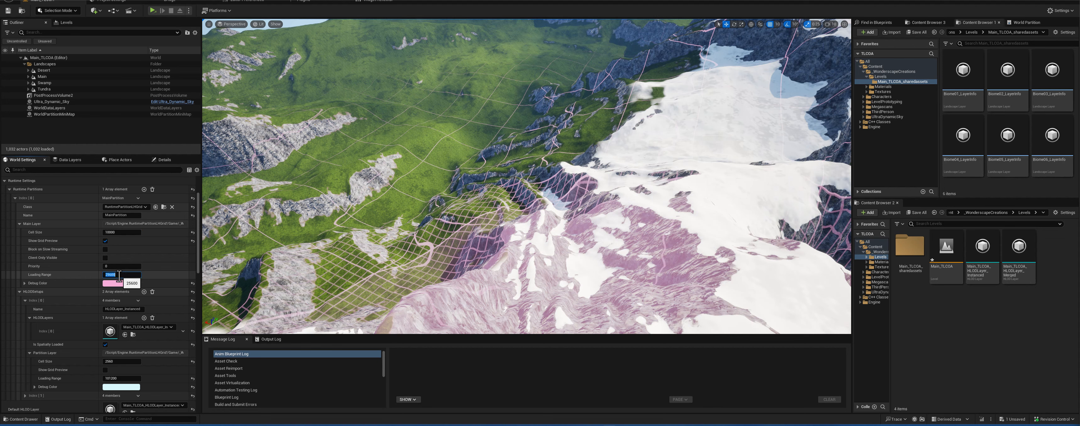
pyautogui.click(119, 276)
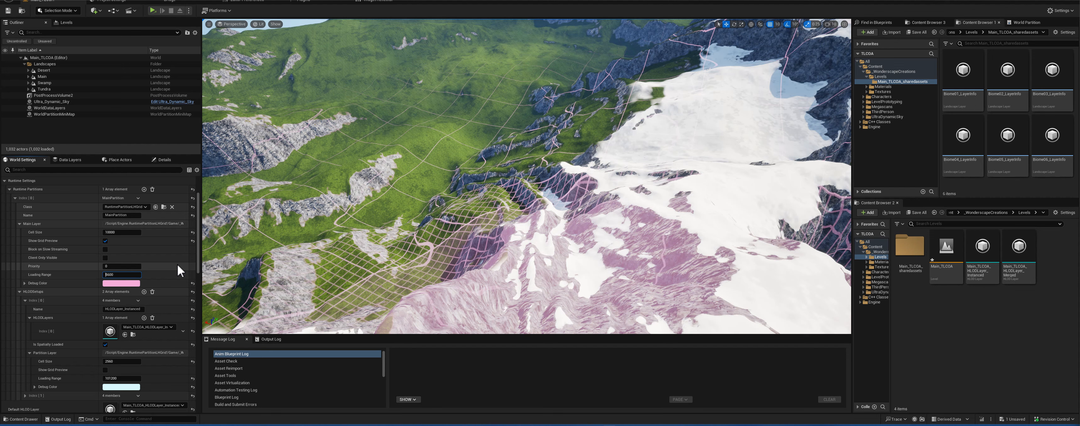
pyautogui.press('Return')
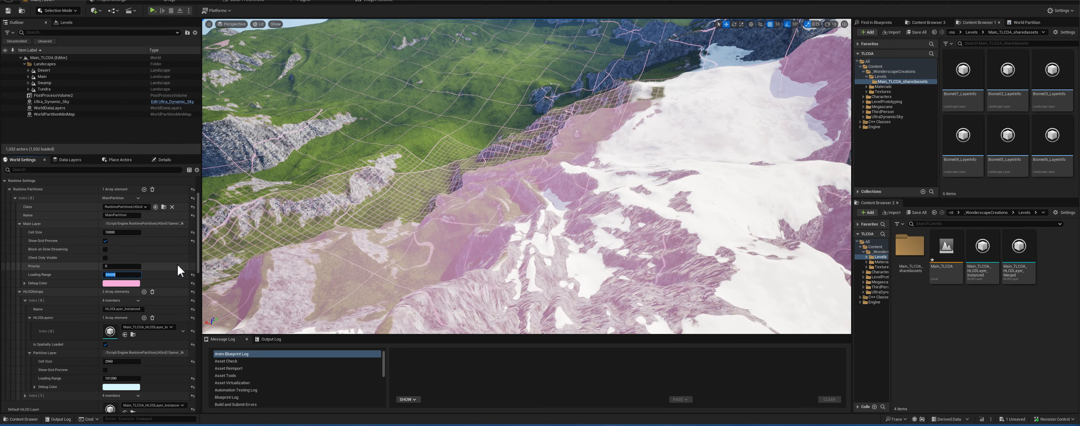
# - Examine how far the Main Layer's grid preview reaches across the green hills, snowy slopes and distant islands
pyautogui.moveTo(568, 186)
pyautogui.mouseDown(button='right')
pyautogui.moveTo(568, 234)
pyautogui.moveTo(566, 155)
pyautogui.moveTo(582, 142)
pyautogui.moveTo(581, 181)
pyautogui.mouseUp(button='right')
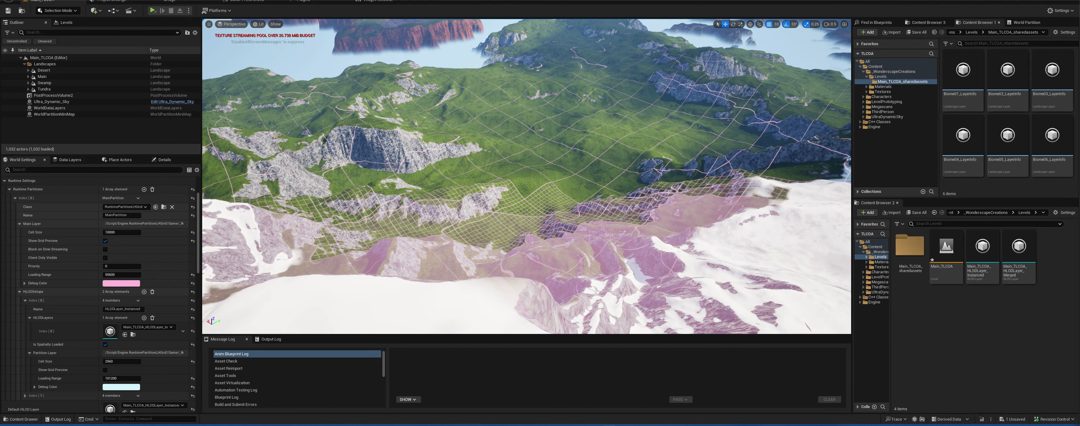
pyautogui.scroll(3, 422, 236)
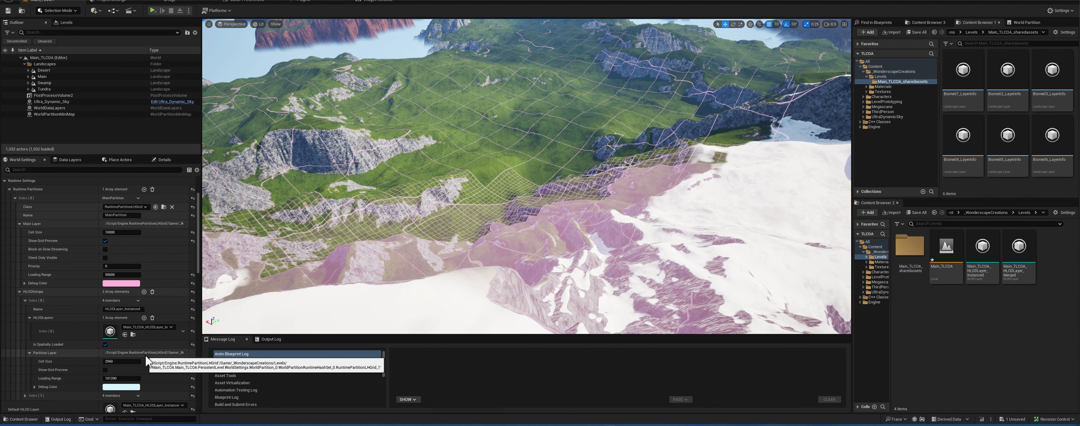
pyautogui.moveTo(458, 103); pyautogui.dragTo(440, 54, button='right')
pyautogui.moveTo(445, 119); pyautogui.dragTo(292, 66, button='right')
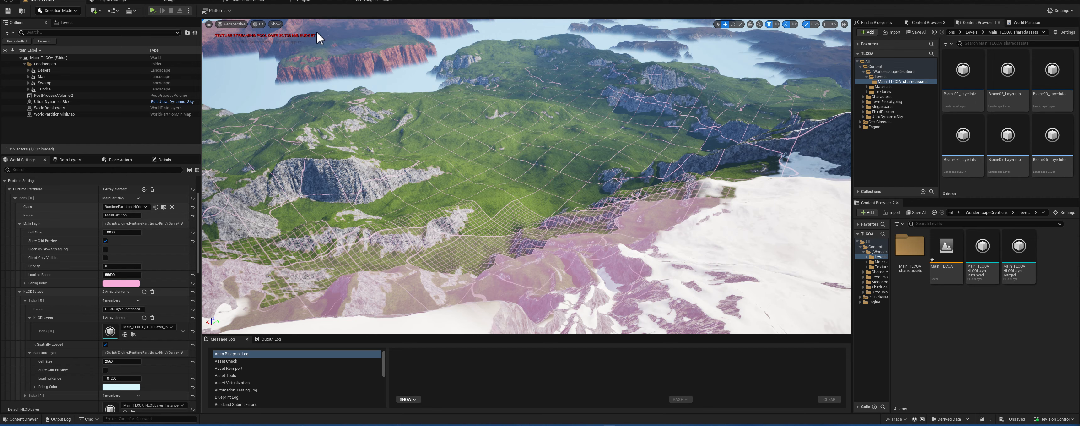
pyautogui.scroll(3, 341, 87)
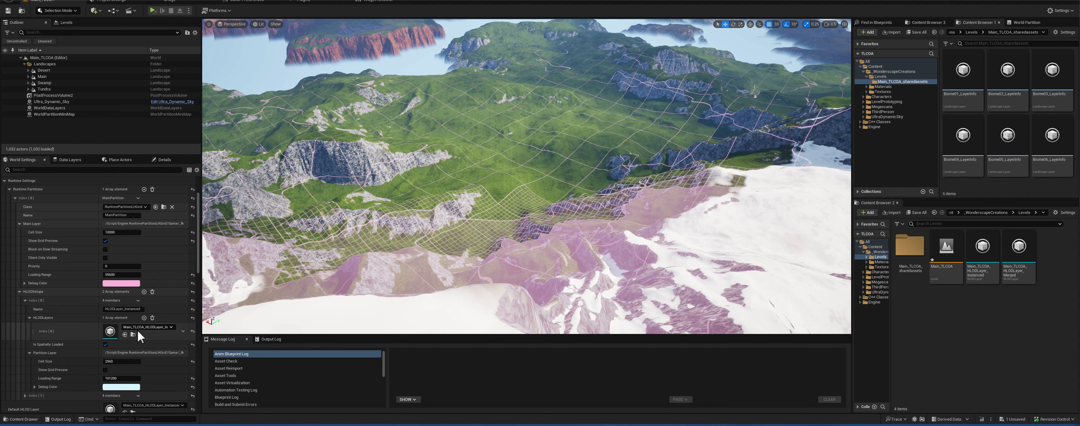
pyautogui.scroll(-5, 402, 273)
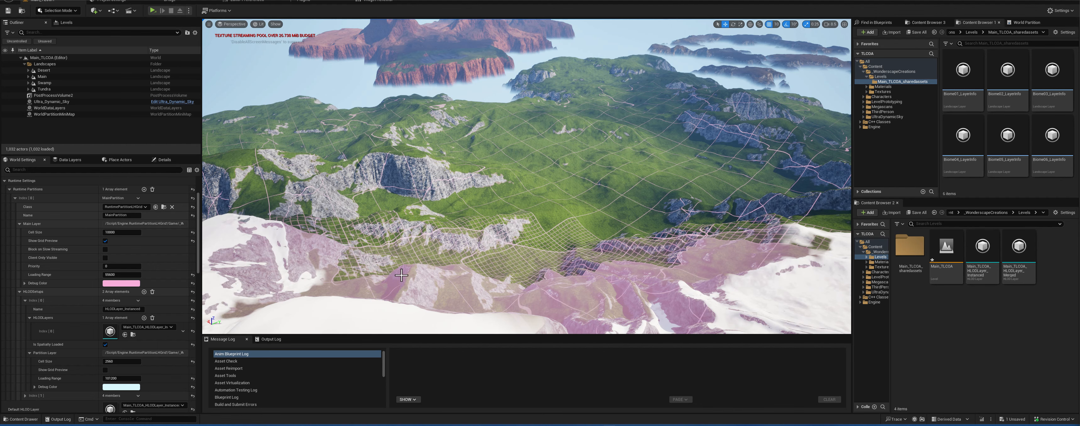
pyautogui.moveTo(584, 215); pyautogui.dragTo(600, 224, button='right')
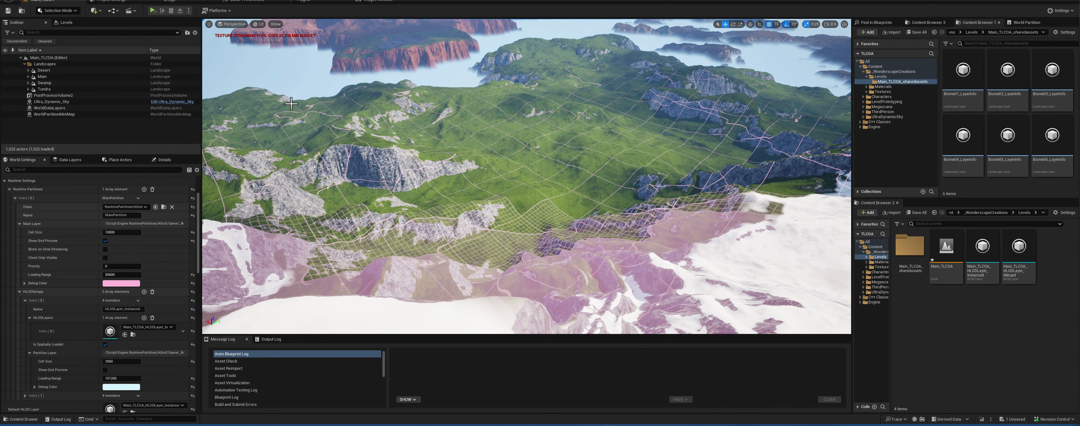
pyautogui.moveTo(314, 126); pyautogui.dragTo(297, 118, button='right')
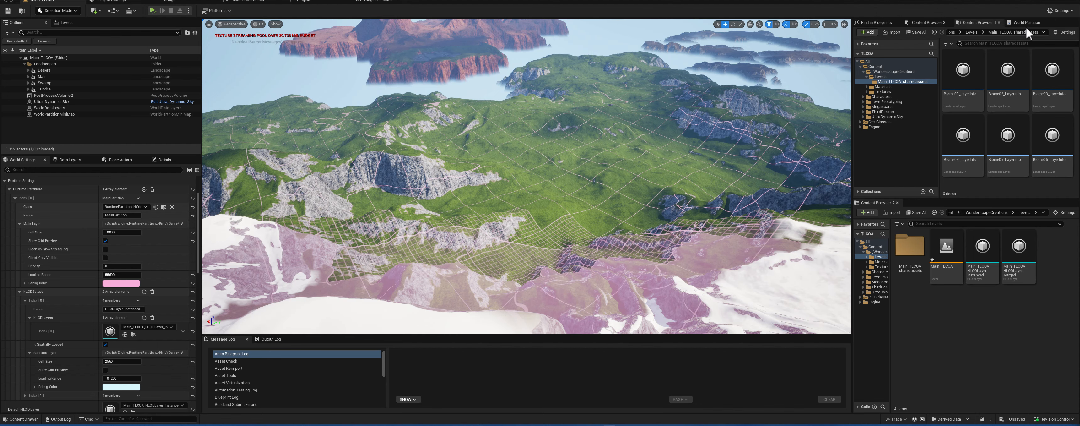
pyautogui.moveTo(664, 112); pyautogui.dragTo(645, 122, button='right')
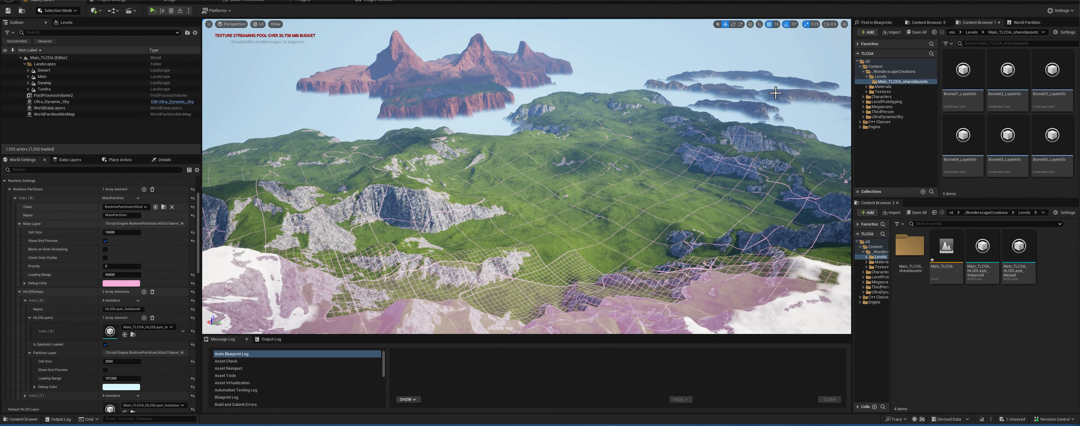
pyautogui.scroll(2, 543, 135)
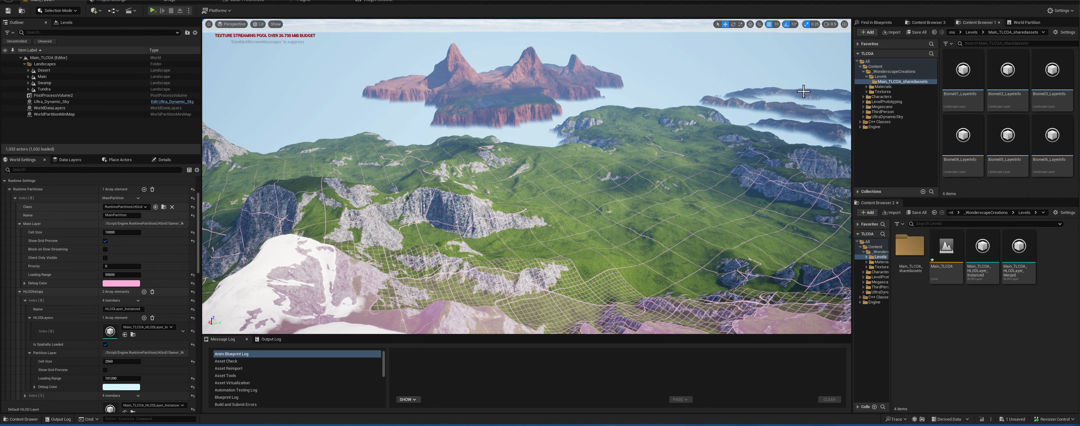
# - Show the World Partition map and check where the World Partition Editor is listed among the editor windows
pyautogui.click(1024, 22)
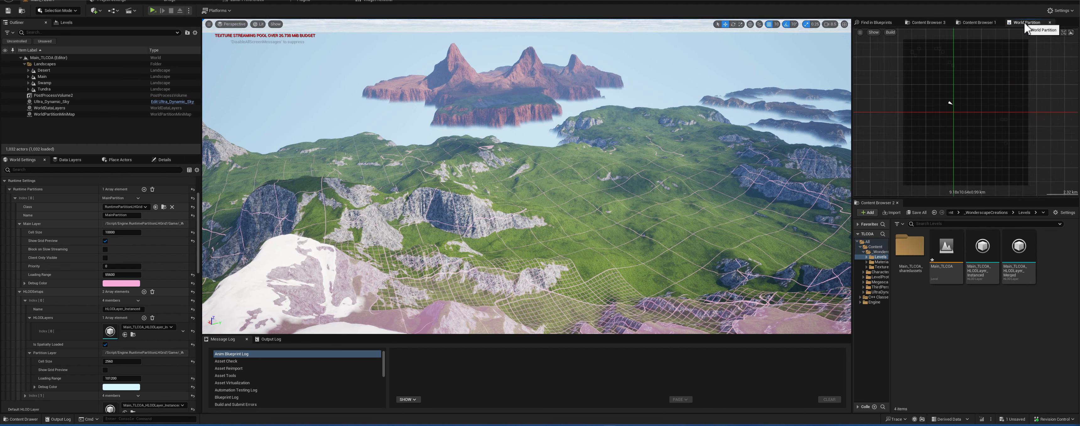
pyautogui.scroll(-2, 972, 100)
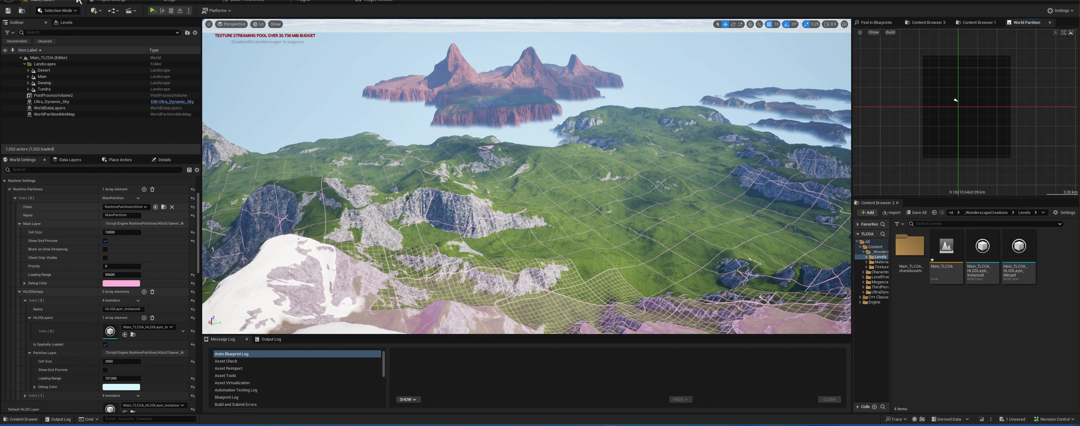
pyautogui.click(57, 0)
pyautogui.moveTo(93, 62)
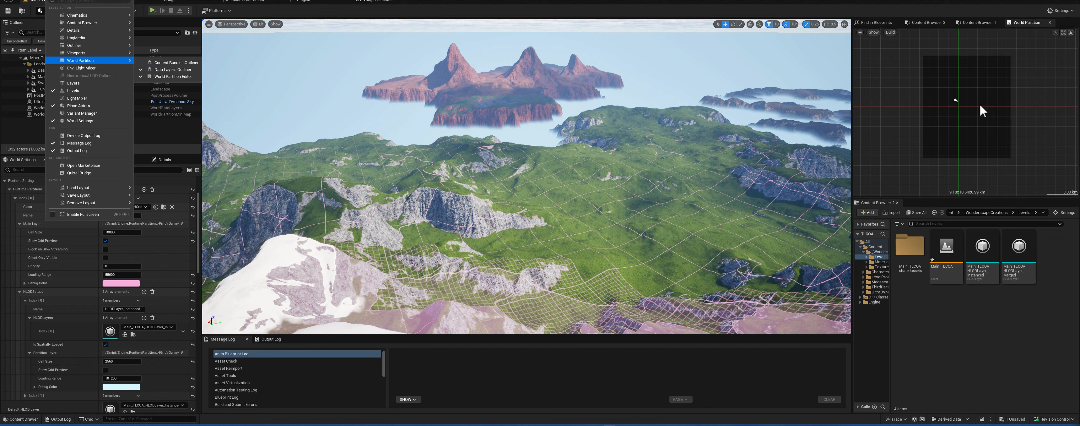
pyautogui.click(1016, 92)
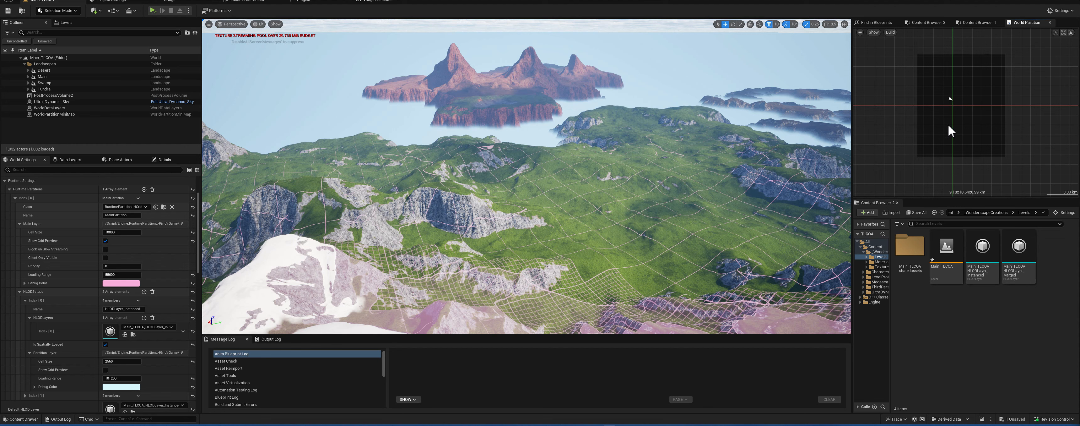
# - Load a region from a selection covering the entire World Partition map
pyautogui.moveTo(907, 41); pyautogui.dragTo(1018, 175)
pyautogui.rightClick(979, 132)
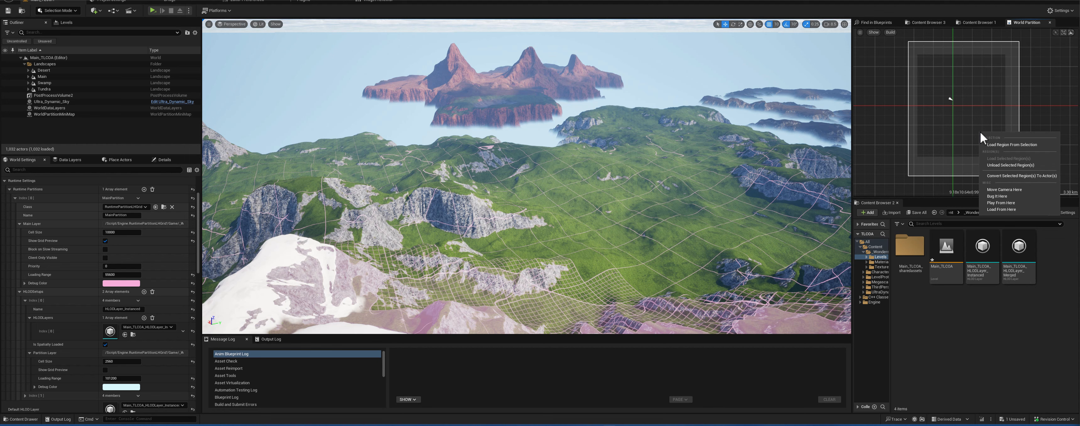
pyautogui.click(1008, 145)
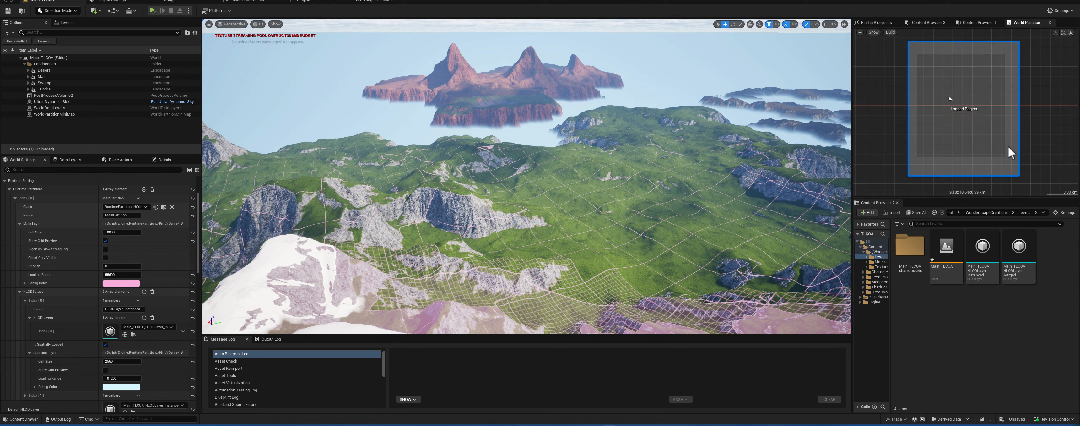
# - Unload the selected region and look over the level from another viewpoint
pyautogui.rightClick(964, 117)
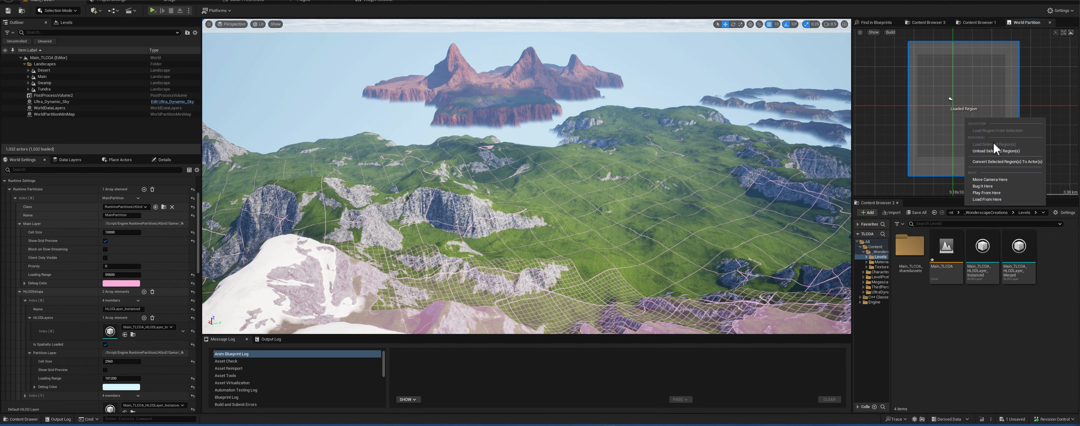
pyautogui.click(993, 151)
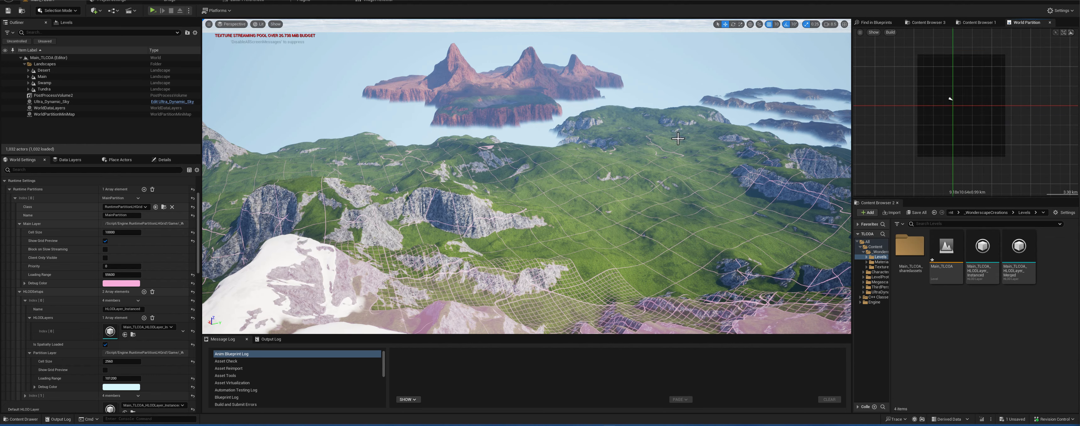
pyautogui.moveTo(676, 134)
pyautogui.mouseDown(button='right')
pyautogui.moveTo(746, 147)
pyautogui.moveTo(732, 117)
pyautogui.mouseUp(button='right')
pyautogui.press('s')
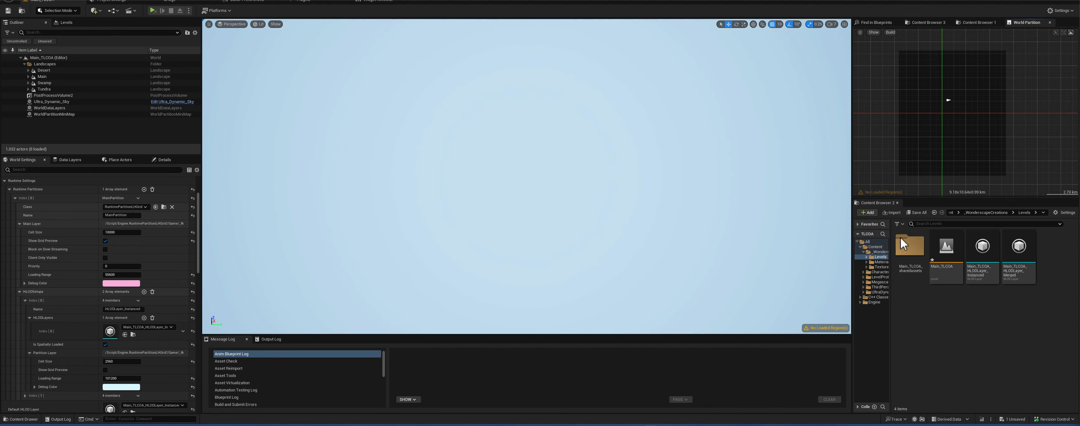
# - Select the whole World Partition map area again and load the region from that selection
pyautogui.rightClick(925, 104)
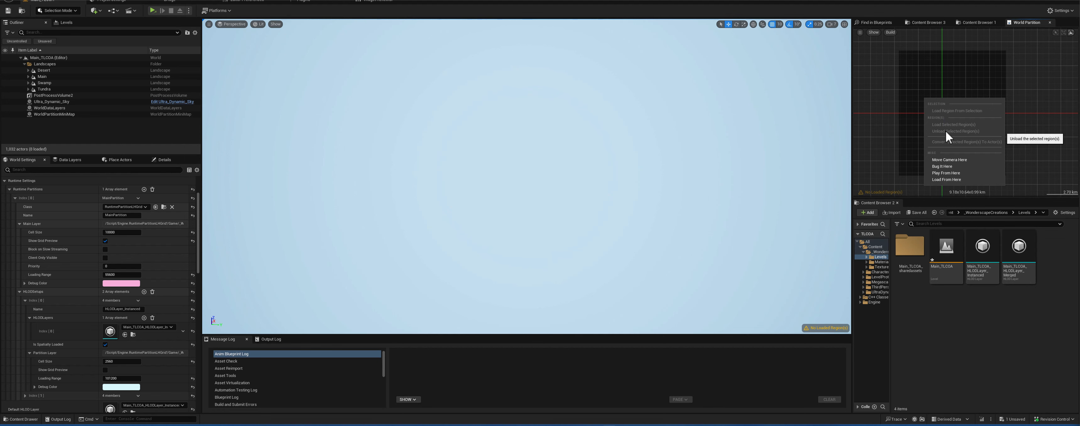
pyautogui.click(896, 58)
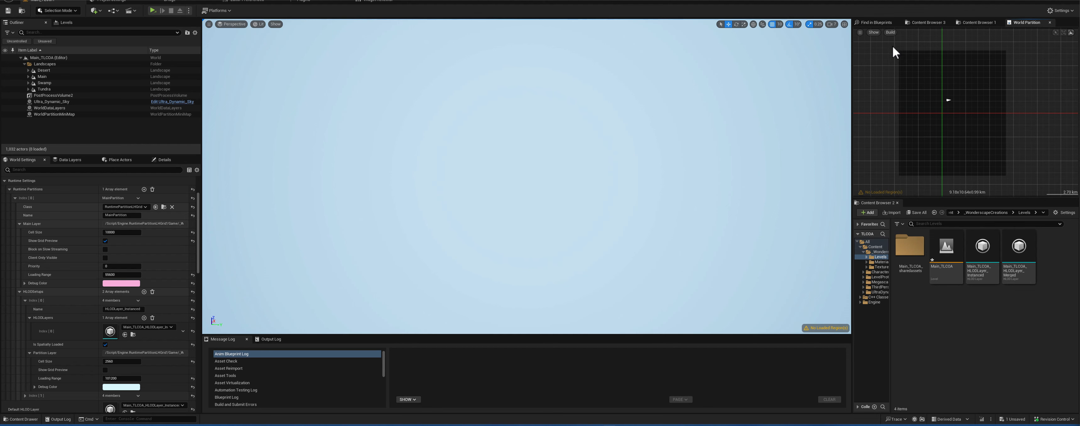
pyautogui.moveTo(892, 44); pyautogui.dragTo(1016, 183)
pyautogui.rightClick(973, 152)
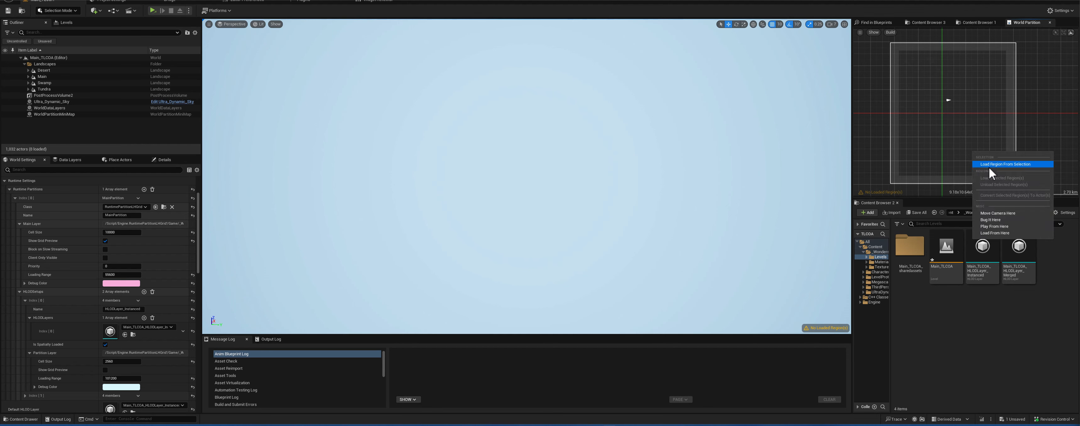
pyautogui.click(989, 166)
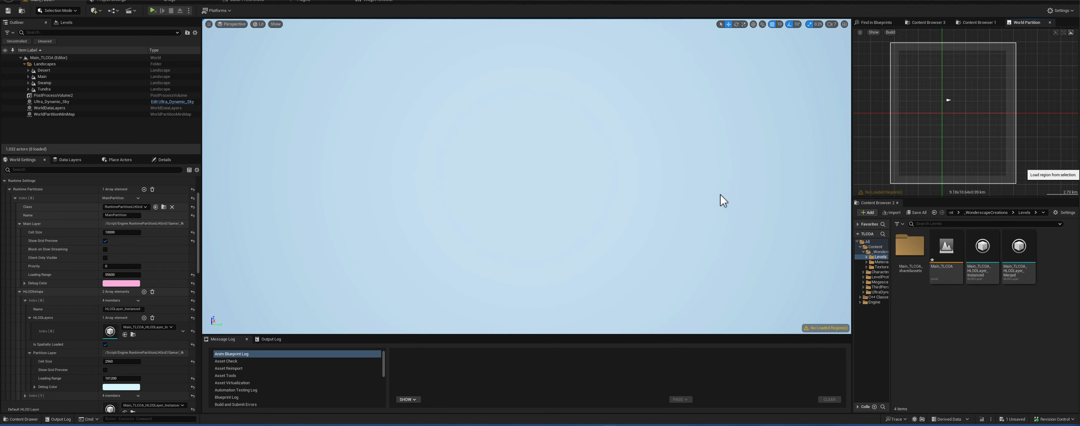